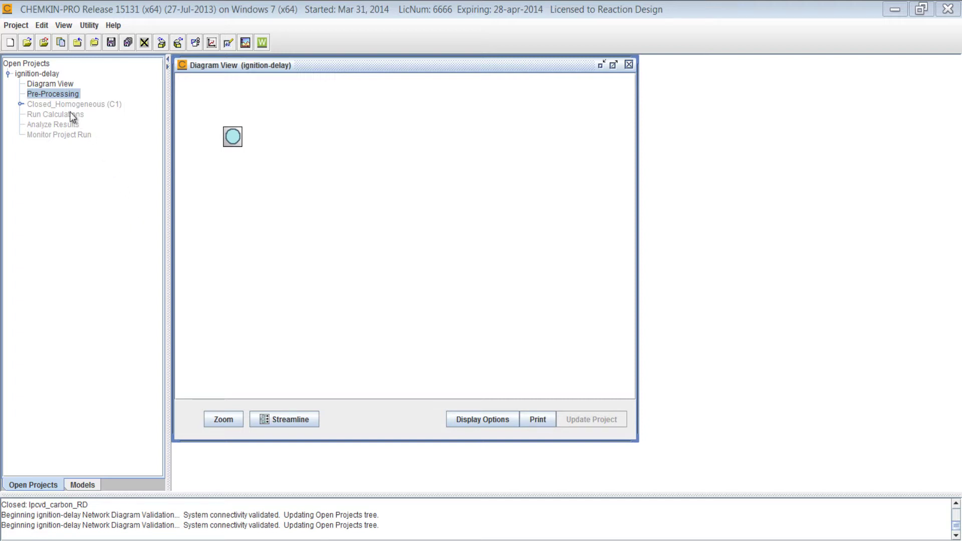
{"action": "double_click", "coordinate": [59, 96]}
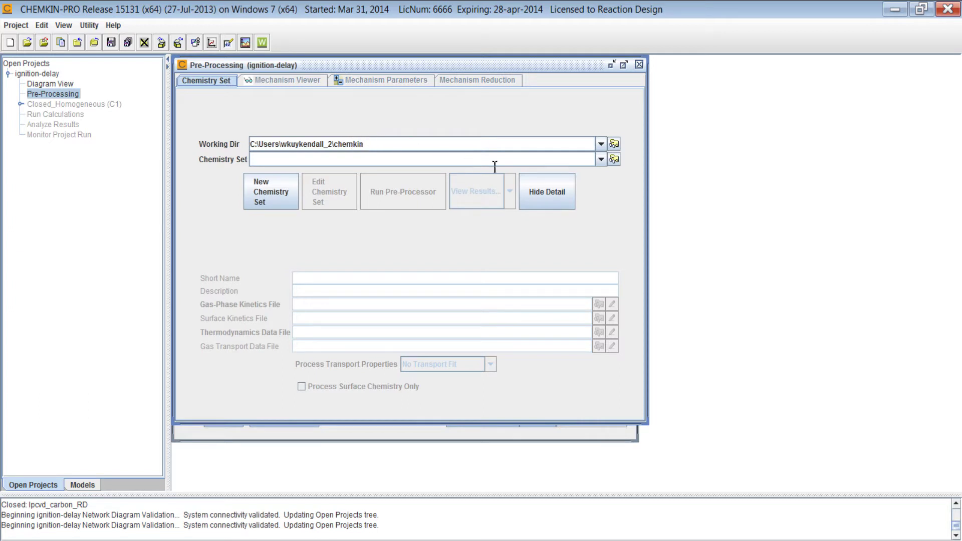
{"action": "left_click", "coordinate": [615, 162]}
{"action": "left_click", "coordinate": [670, 100]}
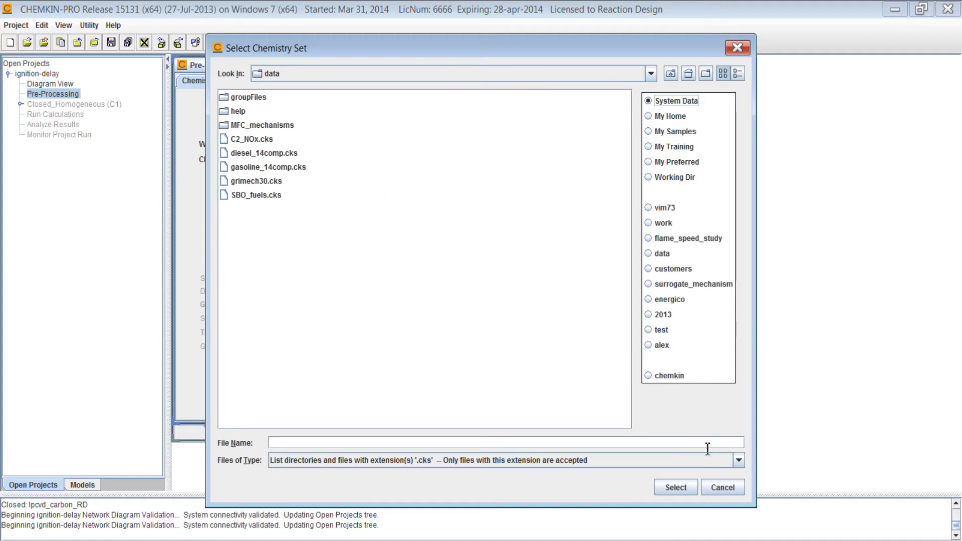
{"action": "left_click", "coordinate": [723, 489]}
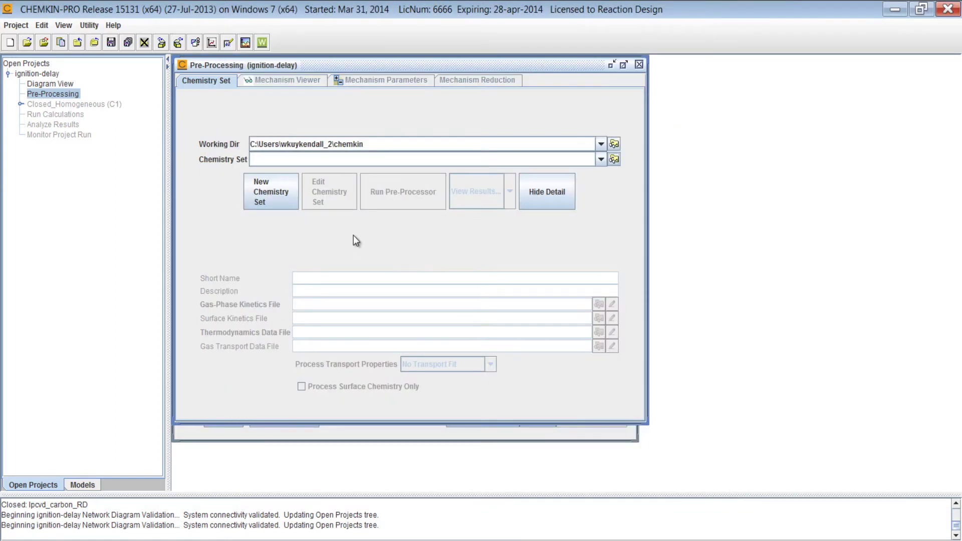
Step: Create a new chemistry set with System Data's grimech30_chem.inp as the gas-phase kinetics file
{"action": "left_click", "coordinate": [288, 199]}
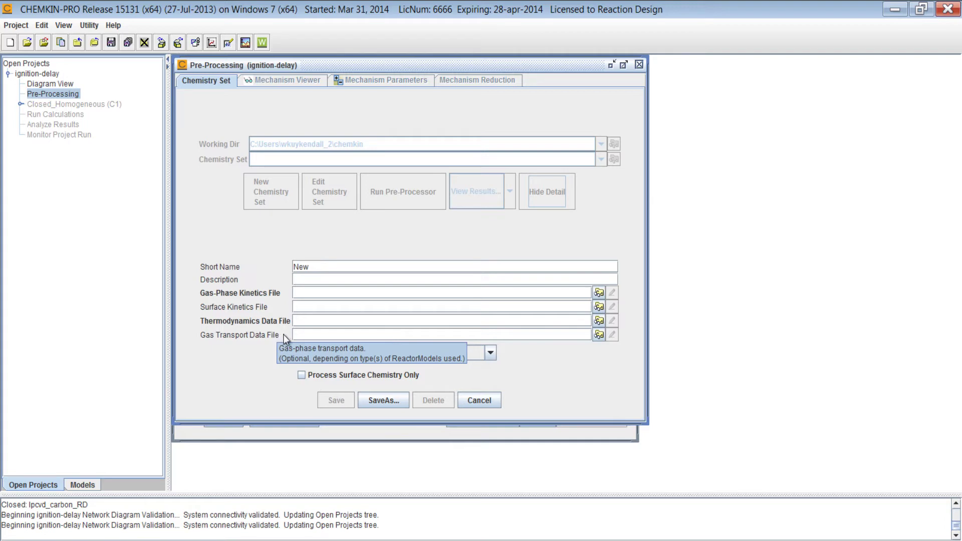
{"action": "left_click", "coordinate": [597, 295]}
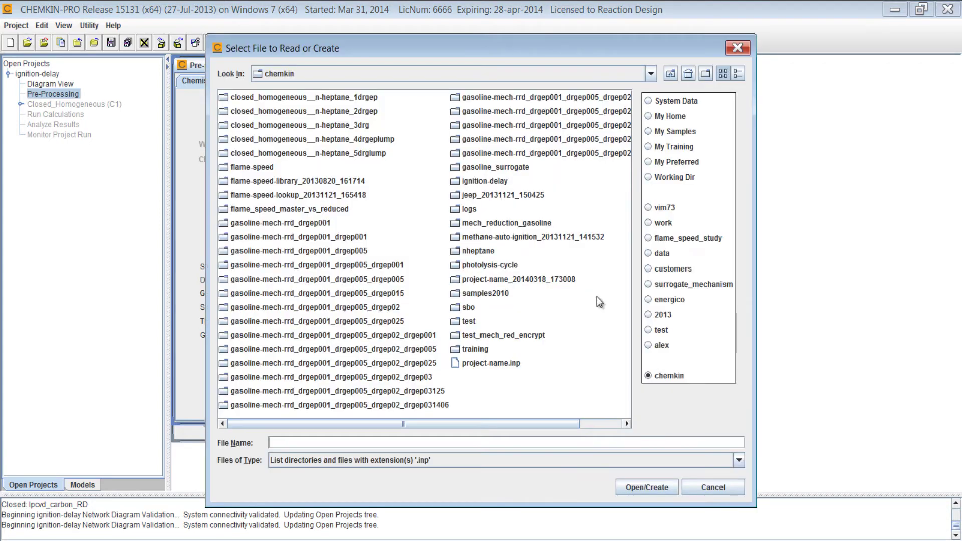
{"action": "left_click", "coordinate": [649, 101]}
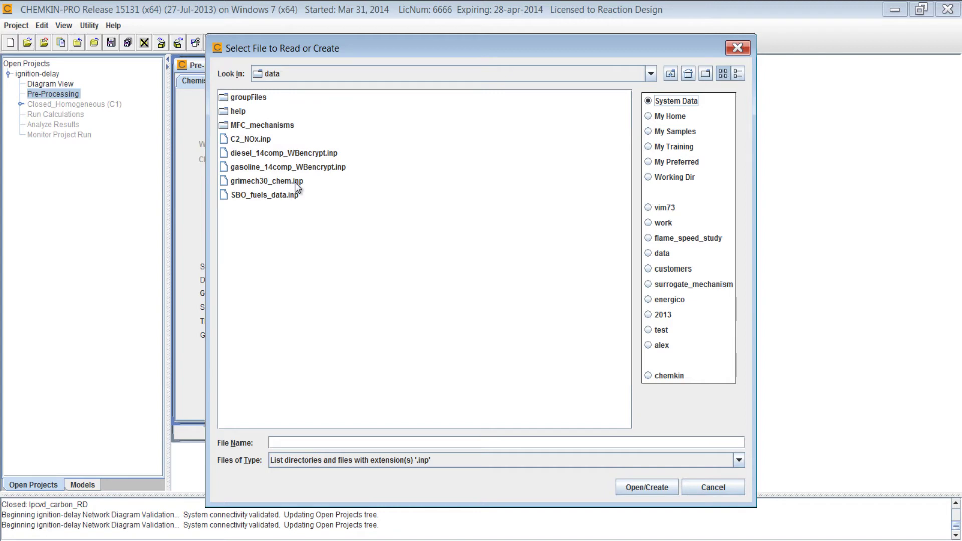
{"action": "left_click", "coordinate": [243, 182]}
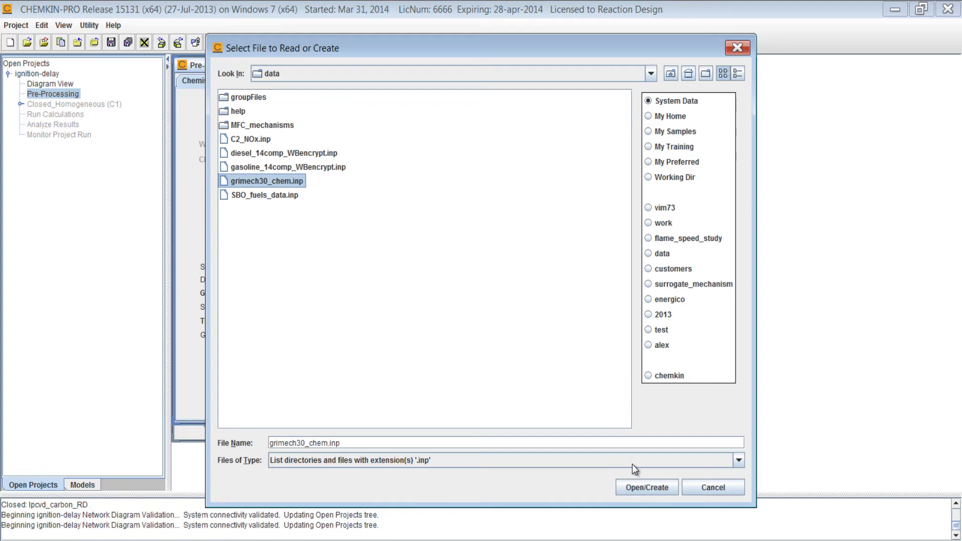
{"action": "left_click", "coordinate": [654, 488]}
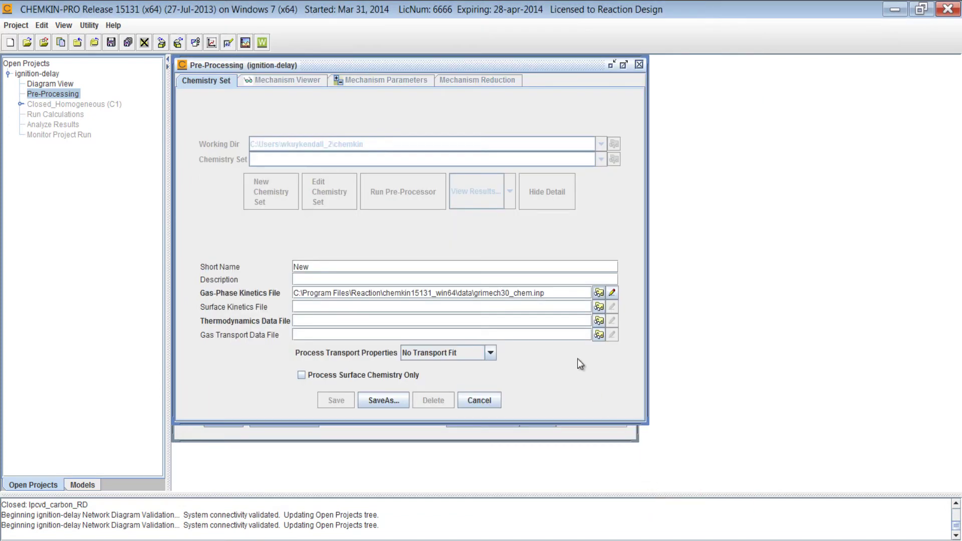
Step: Open grimech30_chem.inp in GVIM and inspect the first reaction's 1.200E+17 rate, exponent and activation energy
{"action": "left_click", "coordinate": [612, 296]}
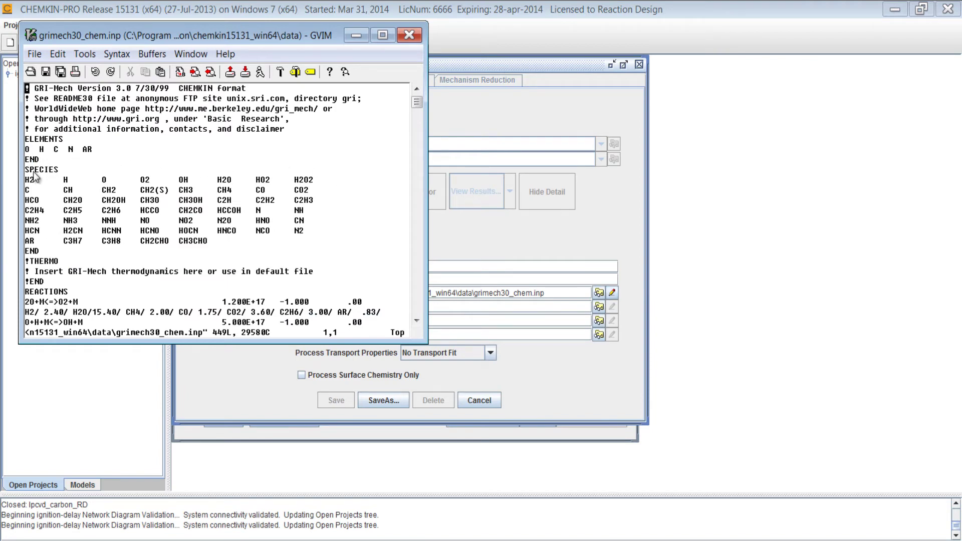
{"action": "scroll", "coordinate": [49, 266], "scroll_direction": "down", "scroll_amount": 2}
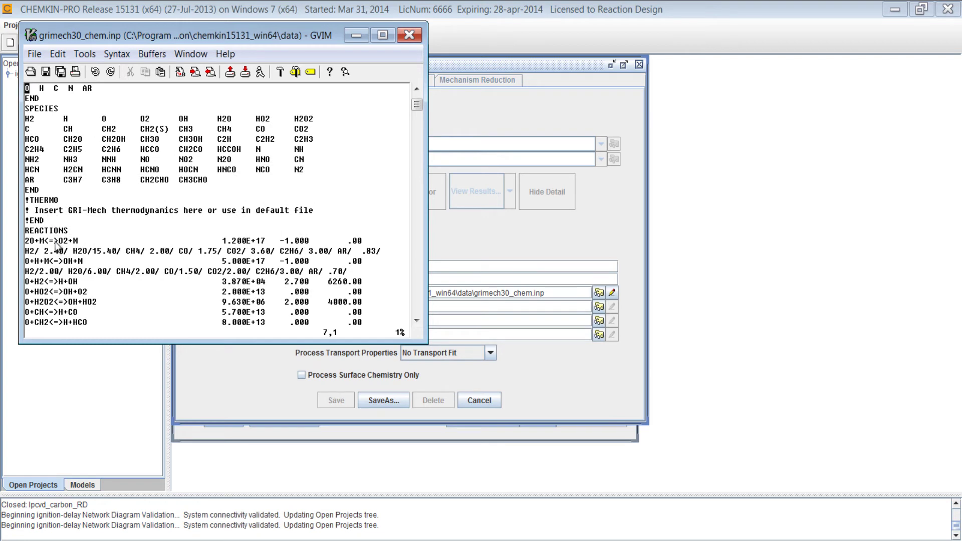
{"action": "scroll", "coordinate": [58, 245], "scroll_direction": "down", "scroll_amount": 4}
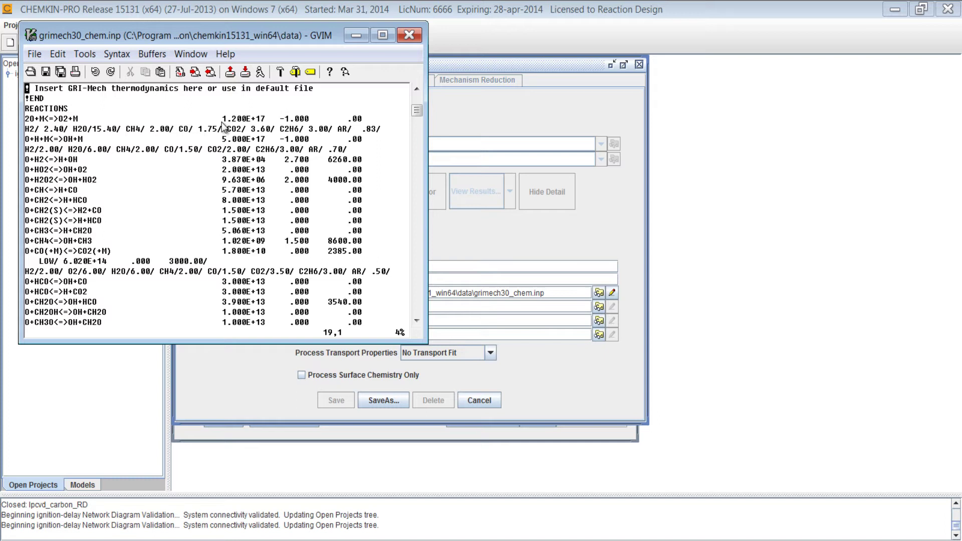
{"action": "left_click_drag", "start_coordinate": [222, 119], "coordinate": [266, 122]}
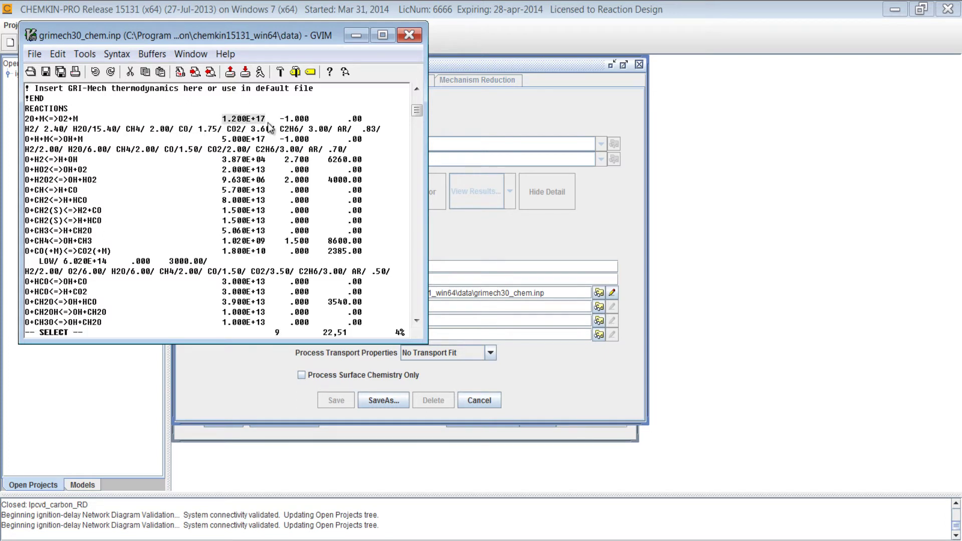
{"action": "left_click", "coordinate": [242, 121]}
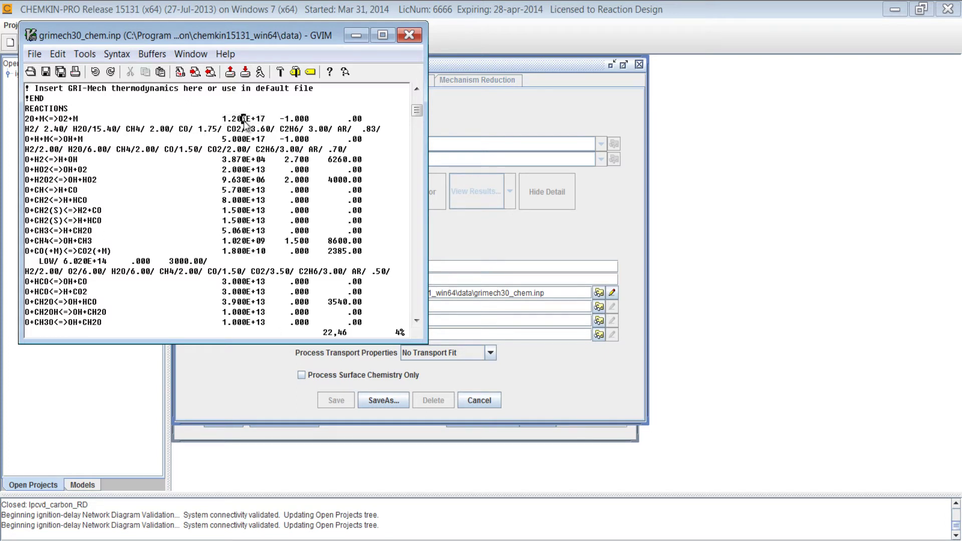
{"action": "left_click", "coordinate": [296, 121]}
{"action": "left_click", "coordinate": [355, 120]}
Step: Close GVIM and set grimech30_thermo.dat as the thermodynamics data file
{"action": "left_click", "coordinate": [408, 35]}
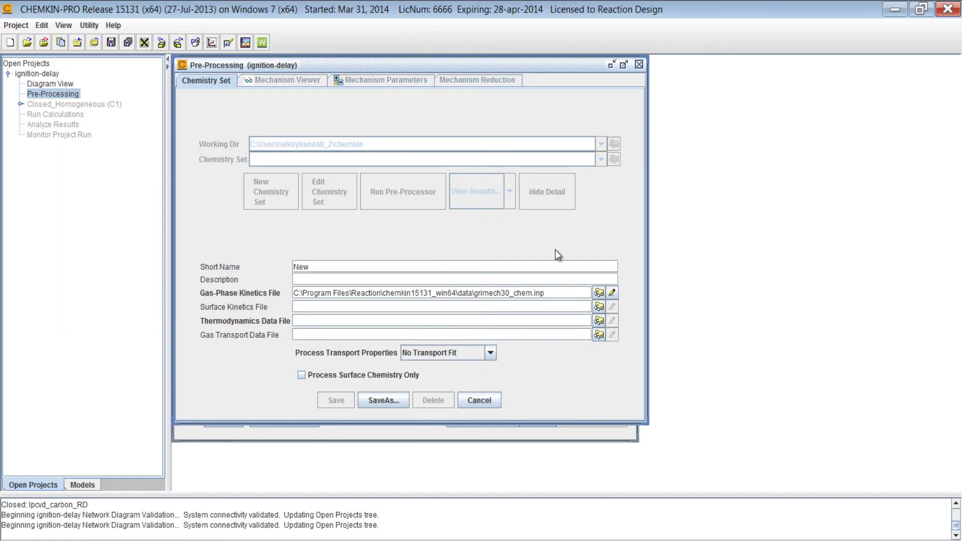
{"action": "left_click", "coordinate": [599, 322]}
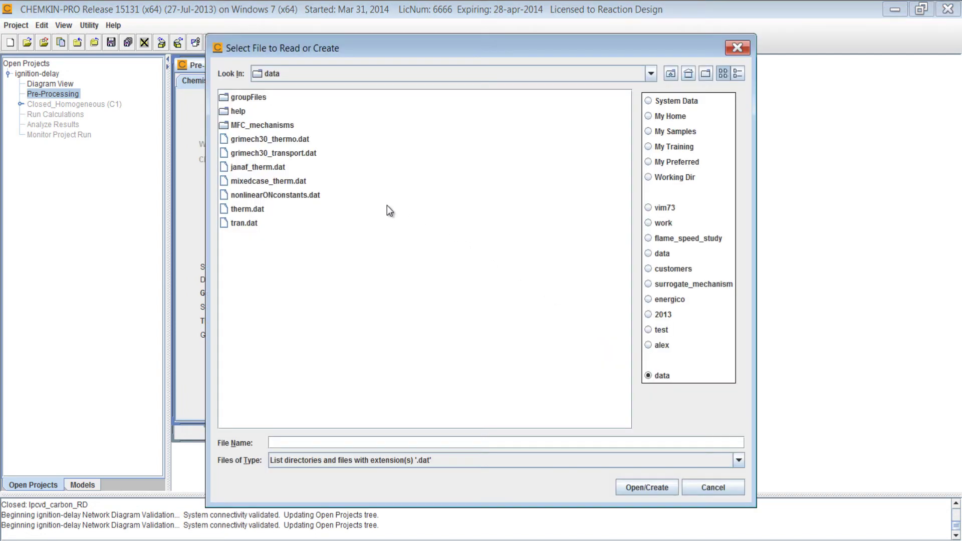
{"action": "left_click", "coordinate": [285, 143]}
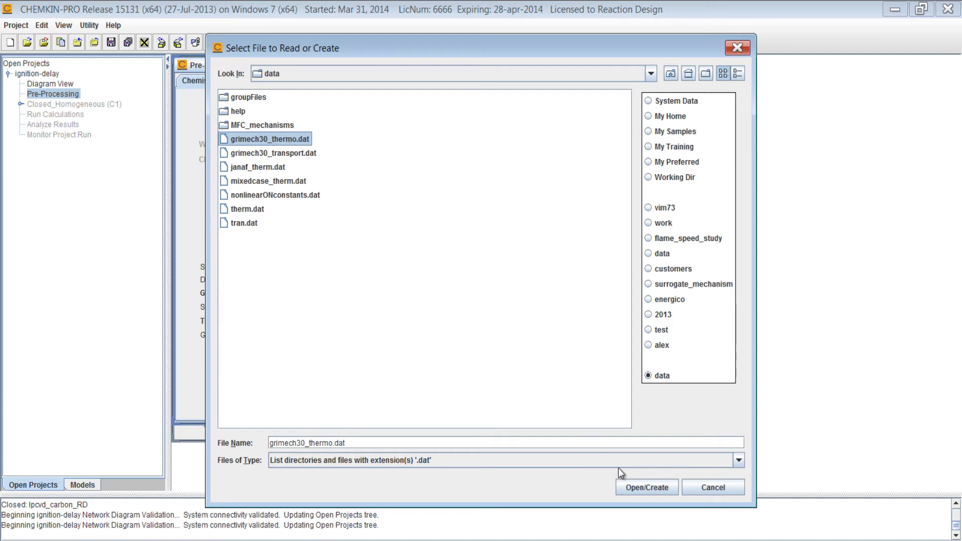
{"action": "left_click", "coordinate": [637, 484]}
Step: Rename the chemistry set from New to grimech30 and save it as grimech30.cks
{"action": "left_click_drag", "start_coordinate": [331, 267], "coordinate": [279, 259]}
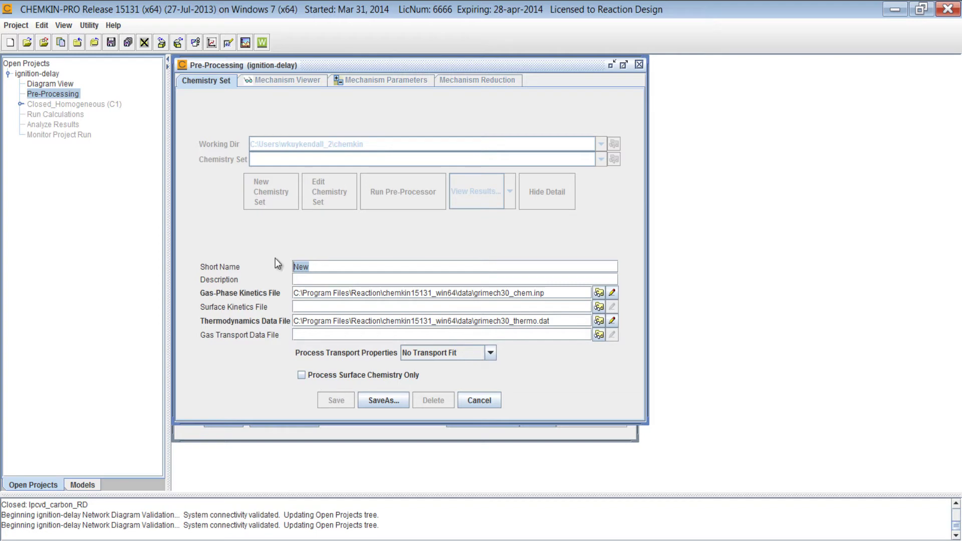
{"action": "type", "text": "grimech30"}
{"action": "left_click", "coordinate": [384, 399]}
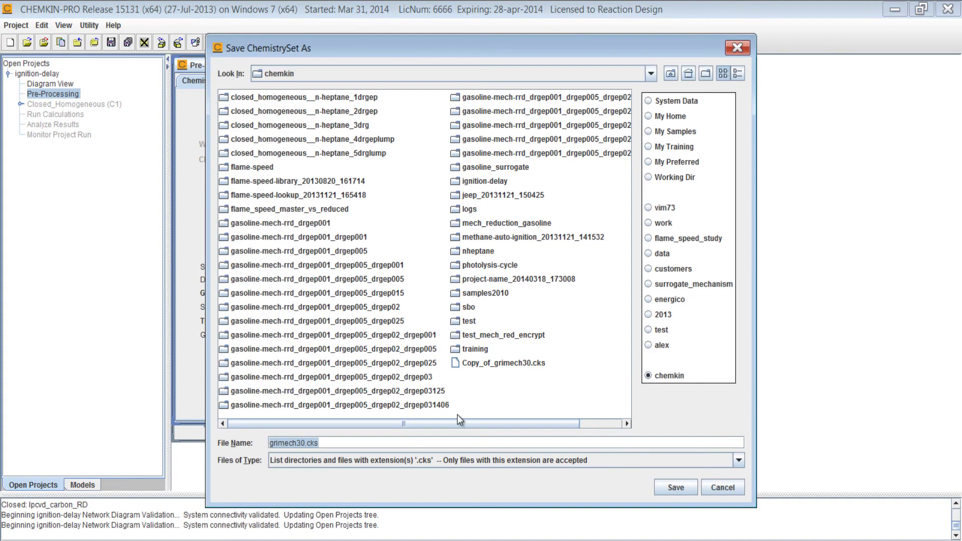
{"action": "left_click", "coordinate": [345, 443]}
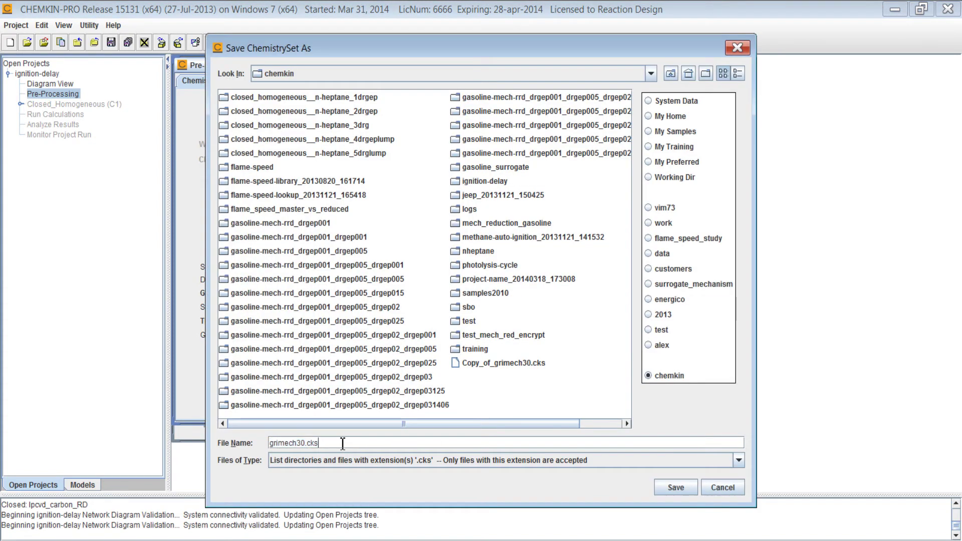
Step: Save grimech30.cks, run the pre-processor successfully, and list the available result outputs
{"action": "left_click", "coordinate": [672, 487]}
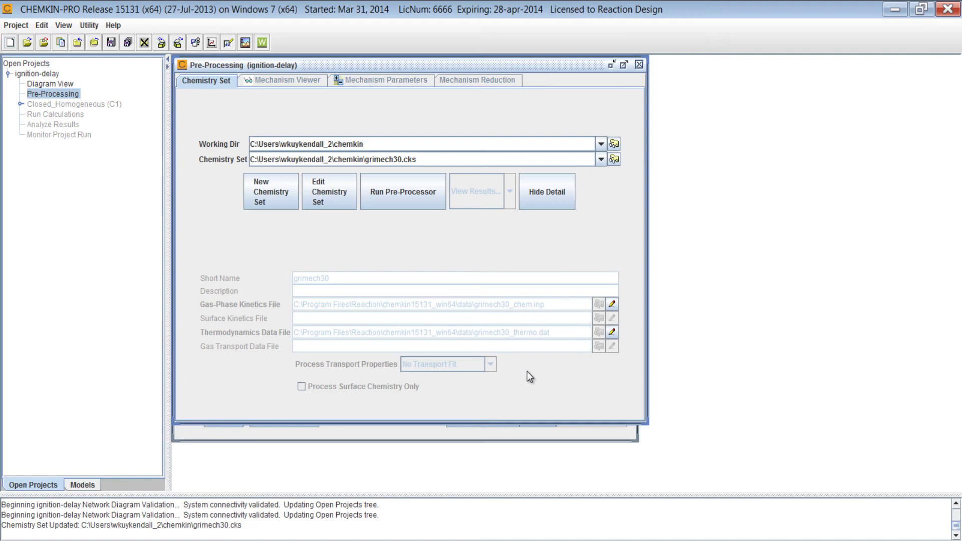
{"action": "left_click", "coordinate": [381, 187]}
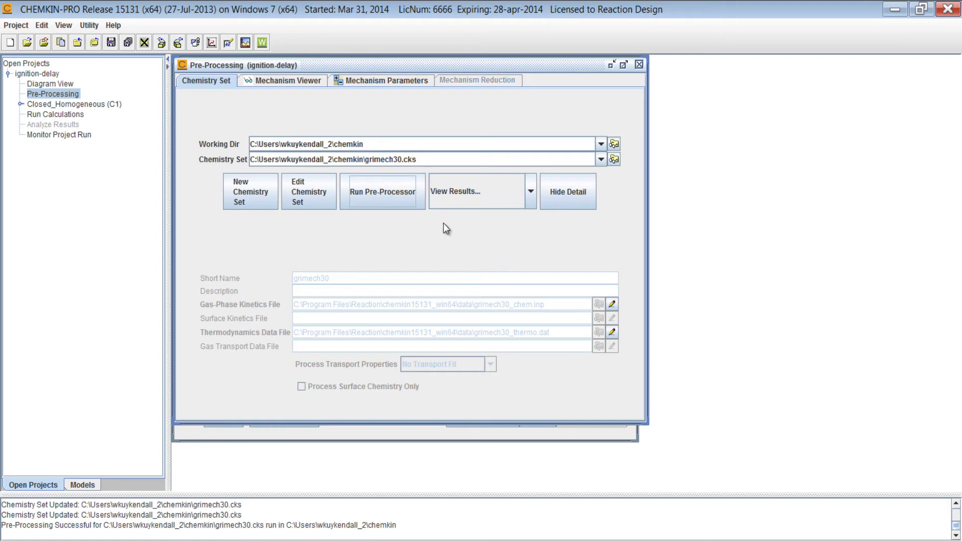
{"action": "left_click", "coordinate": [455, 204]}
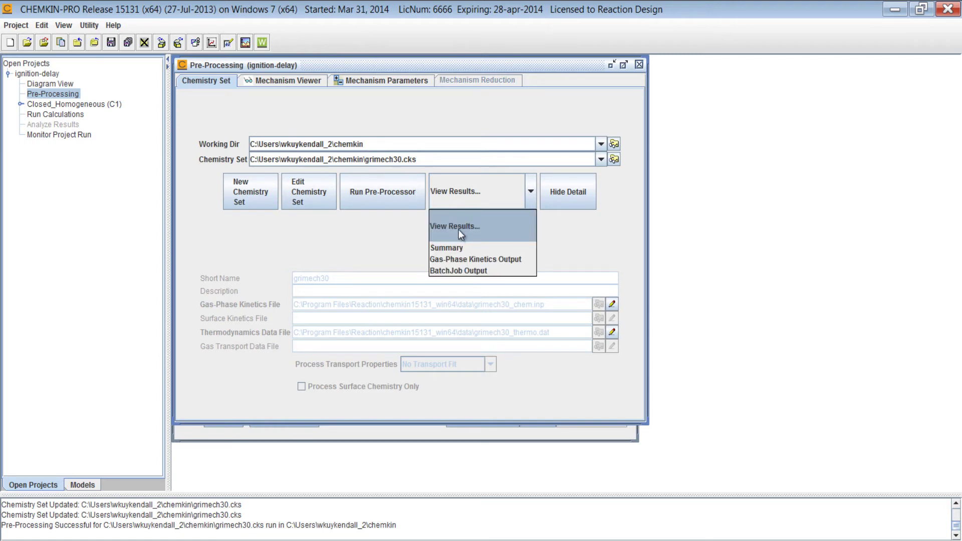
Step: Open grimech30_gas.out in a widened GVIM window, confirm NO ERRORS FOUND ON INPUT, then close it
{"action": "left_click", "coordinate": [457, 258]}
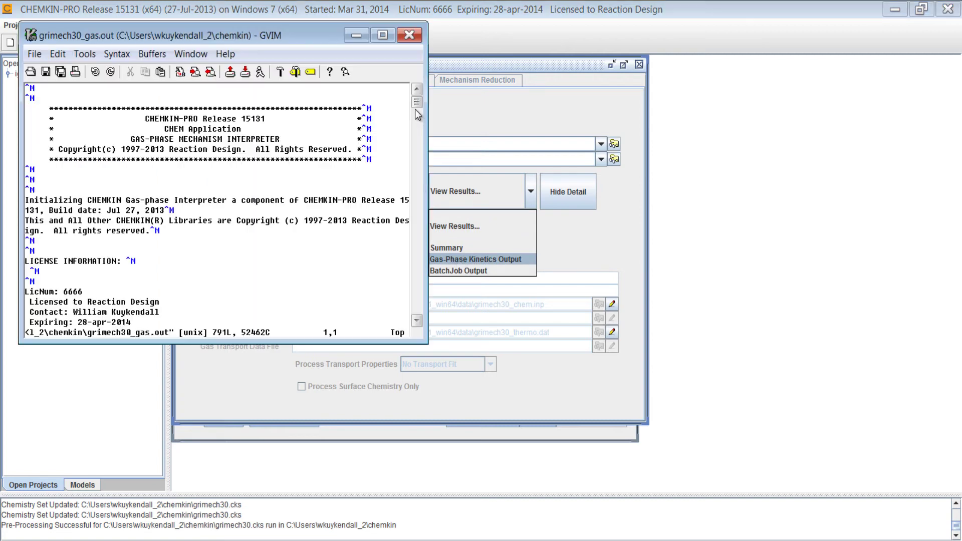
{"action": "scroll", "coordinate": [414, 109], "scroll_direction": "down", "scroll_amount": 13}
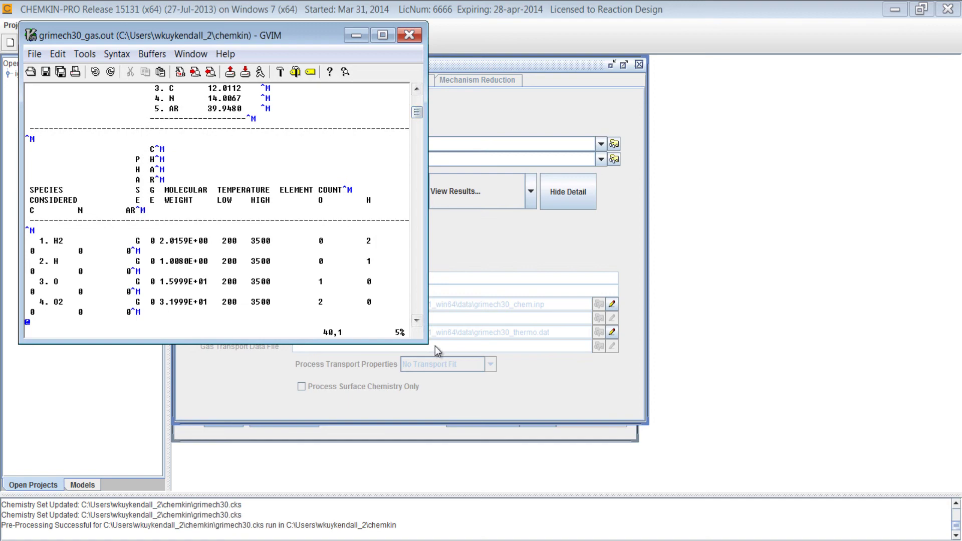
{"action": "left_click_drag", "start_coordinate": [428, 344], "coordinate": [672, 521]}
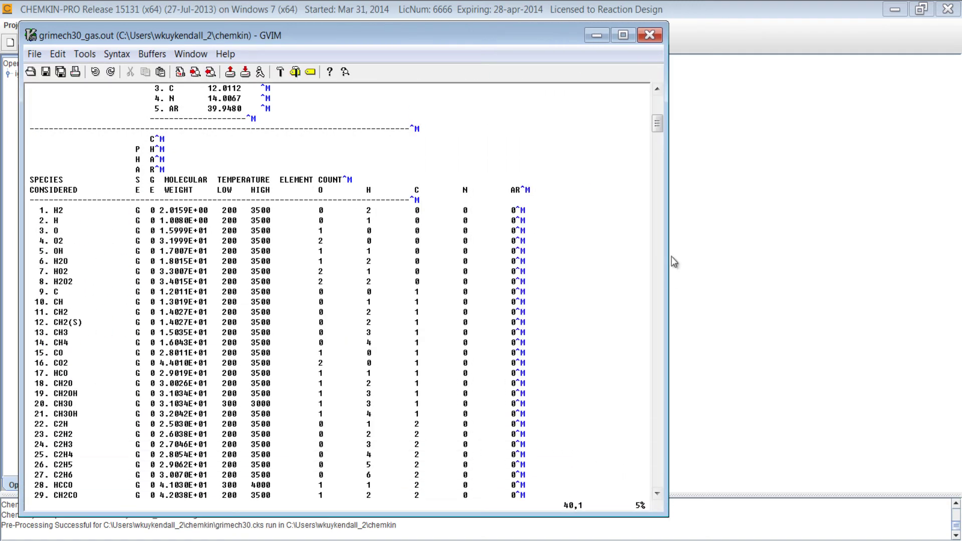
{"action": "left_click_drag", "start_coordinate": [659, 126], "coordinate": [662, 176]}
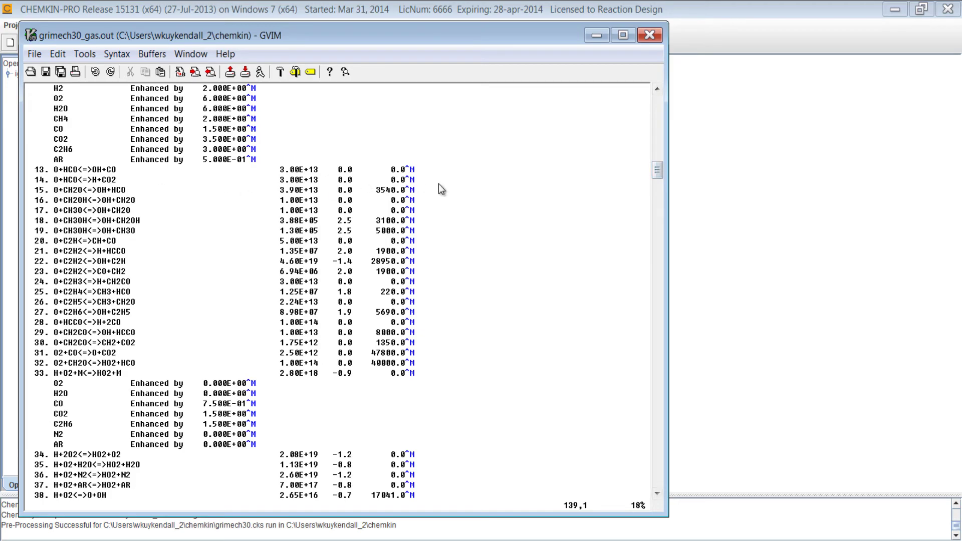
{"action": "left_click_drag", "start_coordinate": [658, 177], "coordinate": [630, 466]}
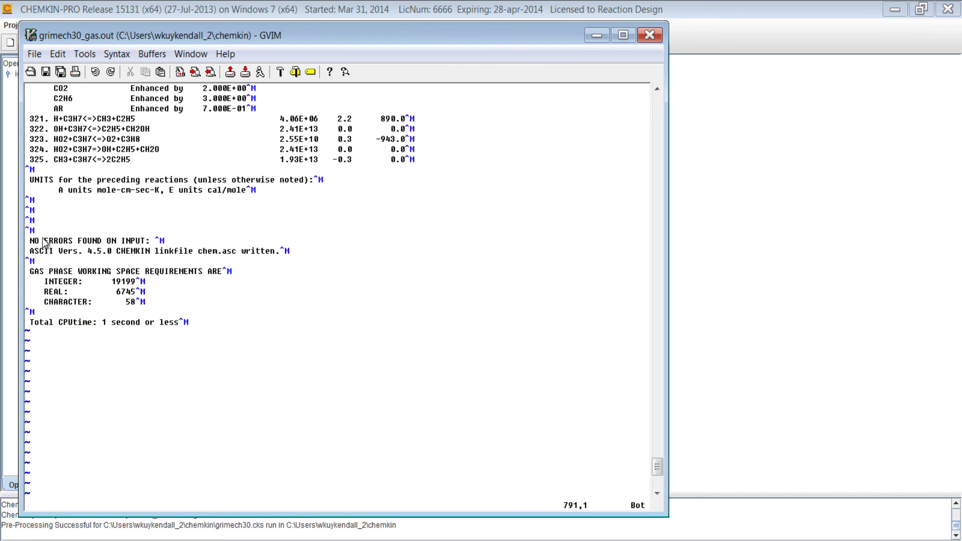
{"action": "left_click_drag", "start_coordinate": [30, 241], "coordinate": [149, 242]}
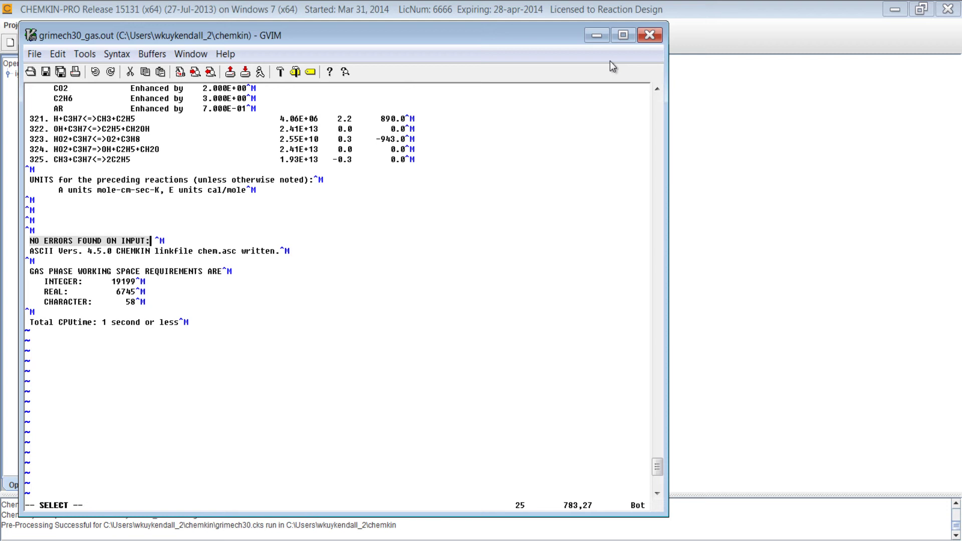
{"action": "left_click", "coordinate": [650, 36]}
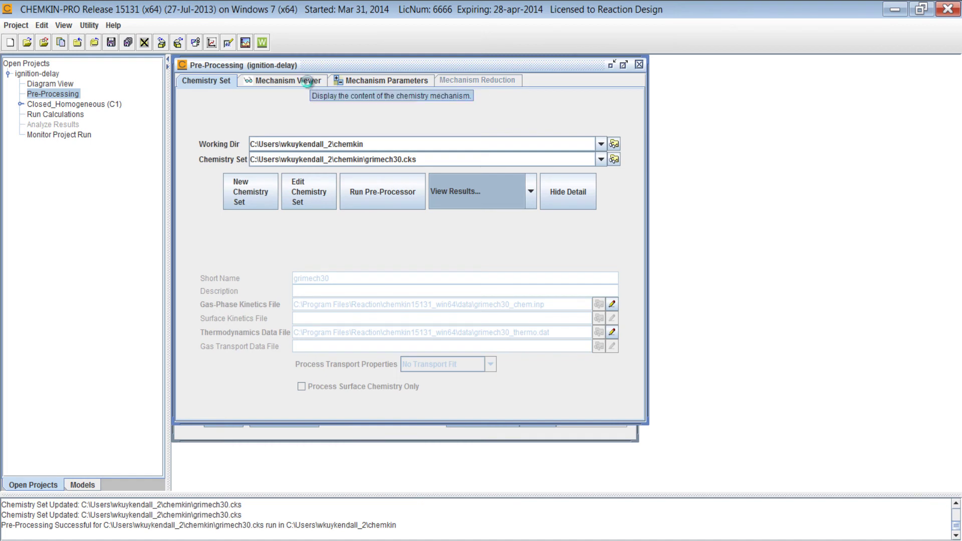
Step: Review species thermo data and the reaction table, and plot the O+H2=H+OH rate constant
{"action": "left_click", "coordinate": [309, 81]}
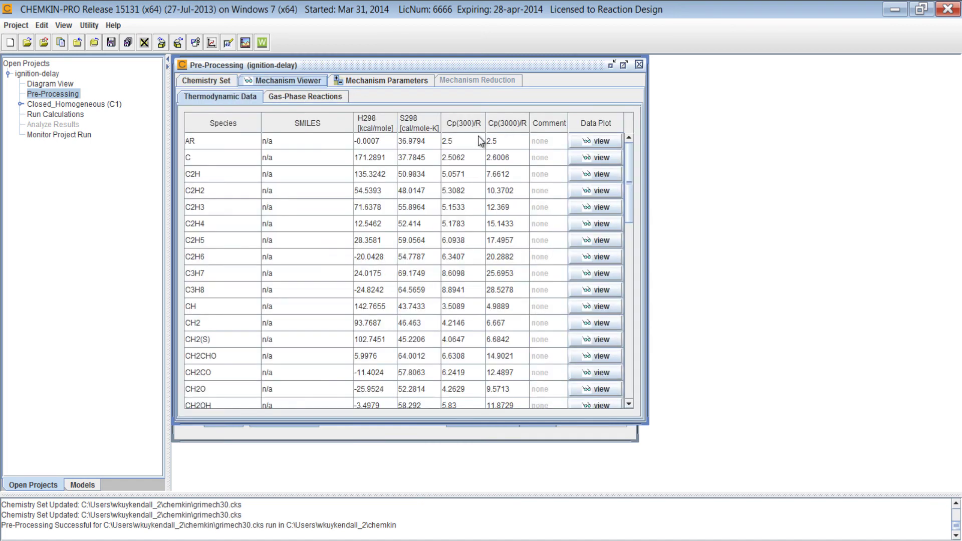
{"action": "left_click", "coordinate": [303, 99]}
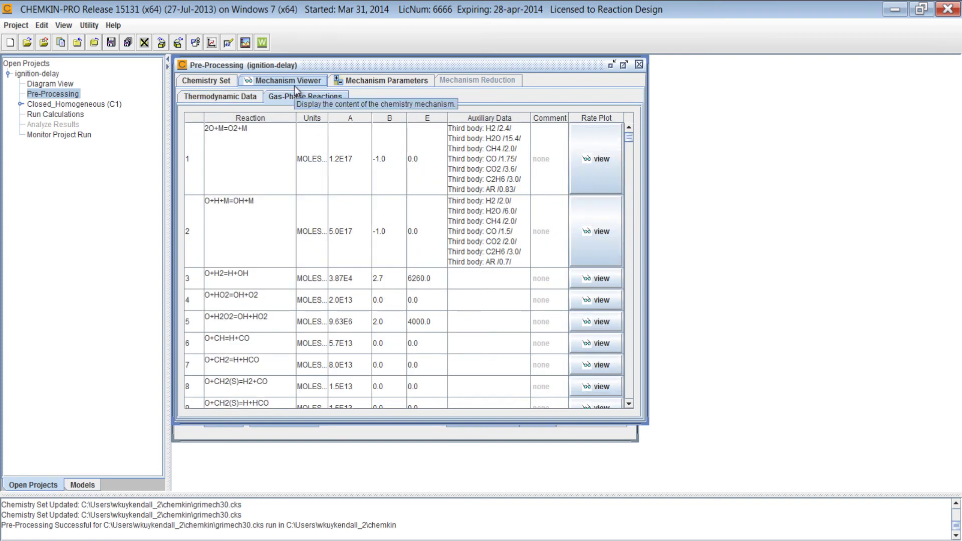
{"action": "left_click", "coordinate": [596, 278]}
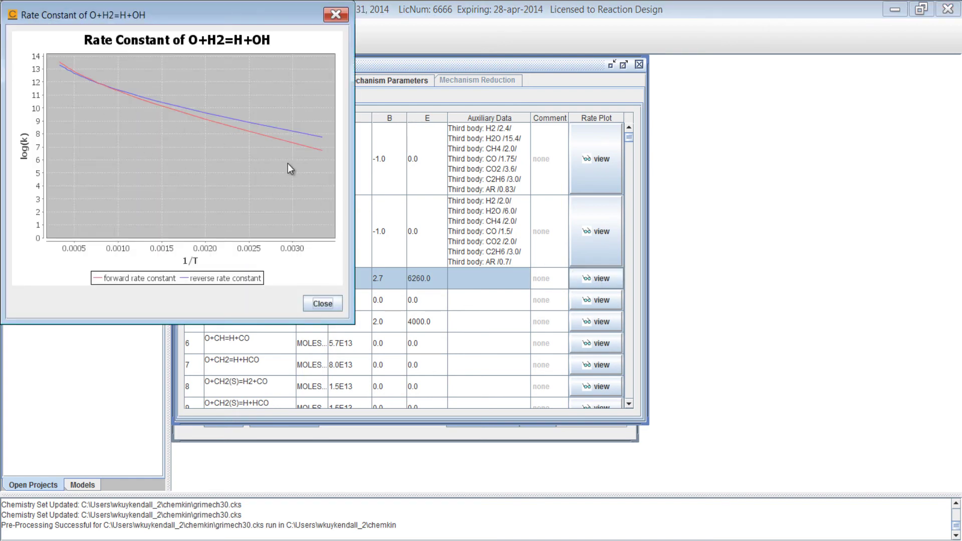
{"action": "left_click", "coordinate": [336, 15]}
Step: Show Mechanism Parameters for reactions, reaching 2O+M=O2+M with A 1.2E17, B -1.0, E 0.0
{"action": "left_click", "coordinate": [351, 81]}
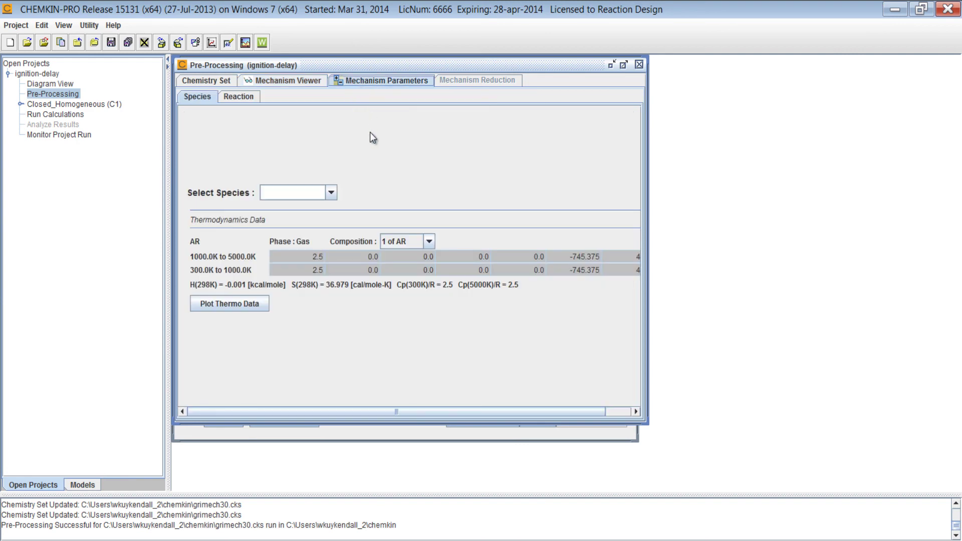
{"action": "left_click", "coordinate": [240, 97]}
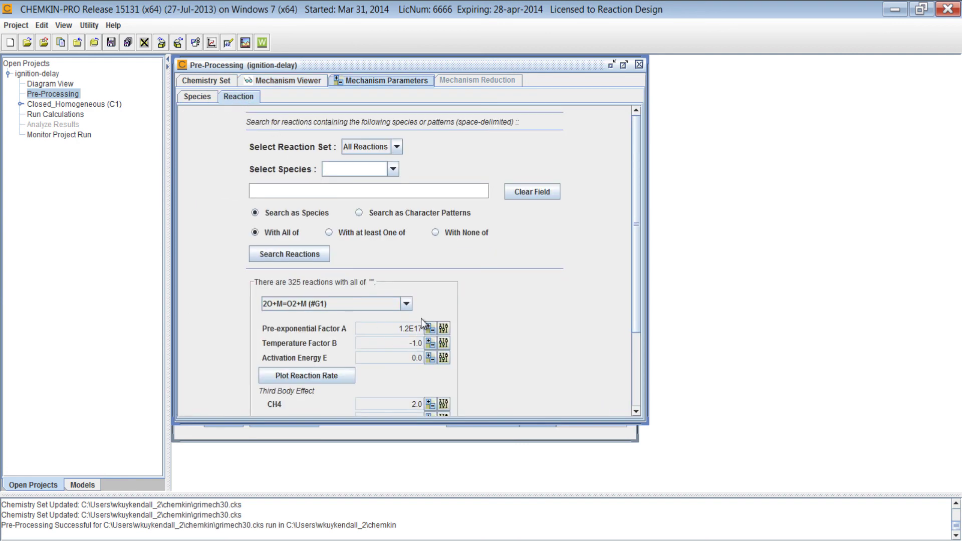
{"action": "left_click_drag", "start_coordinate": [636, 308], "coordinate": [638, 347]}
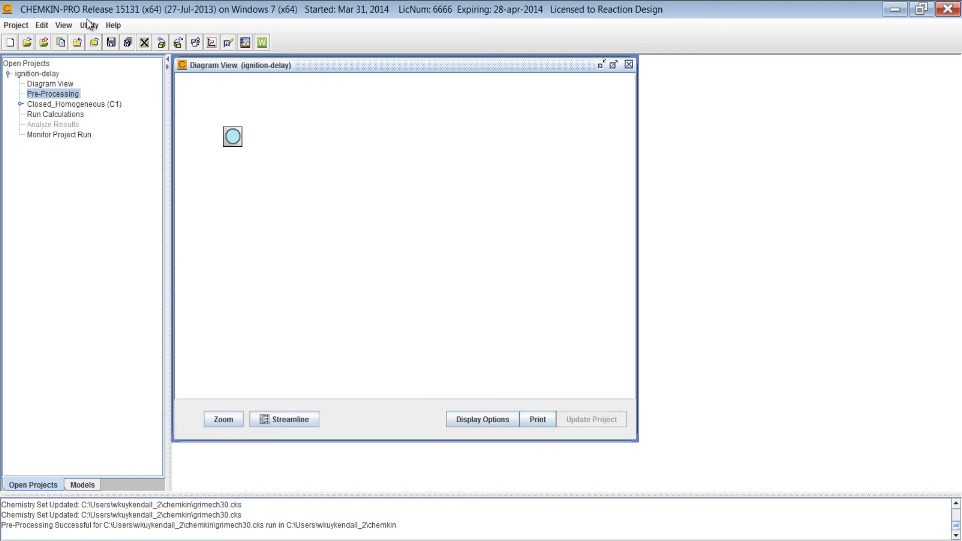
Step: Archive the grimech30 chemistry set from the Utility menu
{"action": "left_click", "coordinate": [88, 23]}
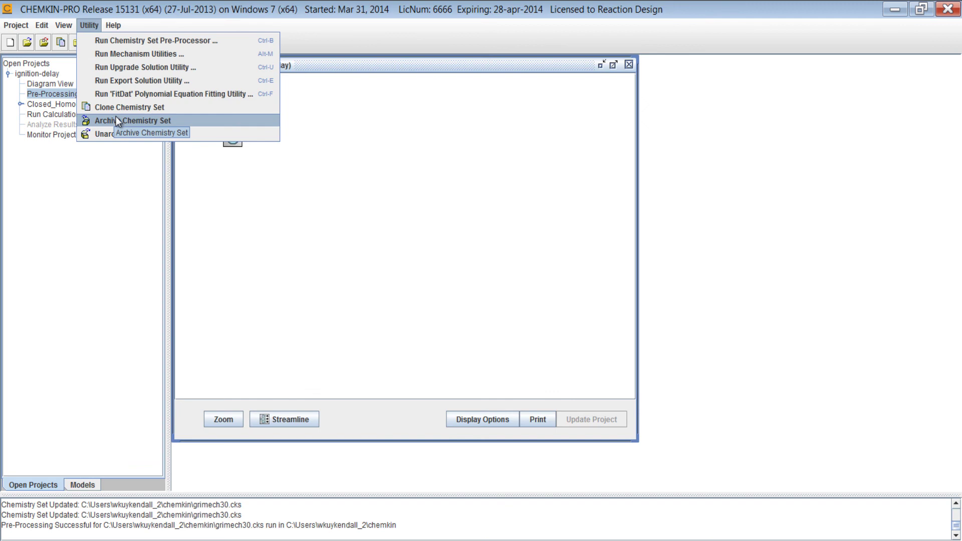
{"action": "left_click", "coordinate": [193, 122]}
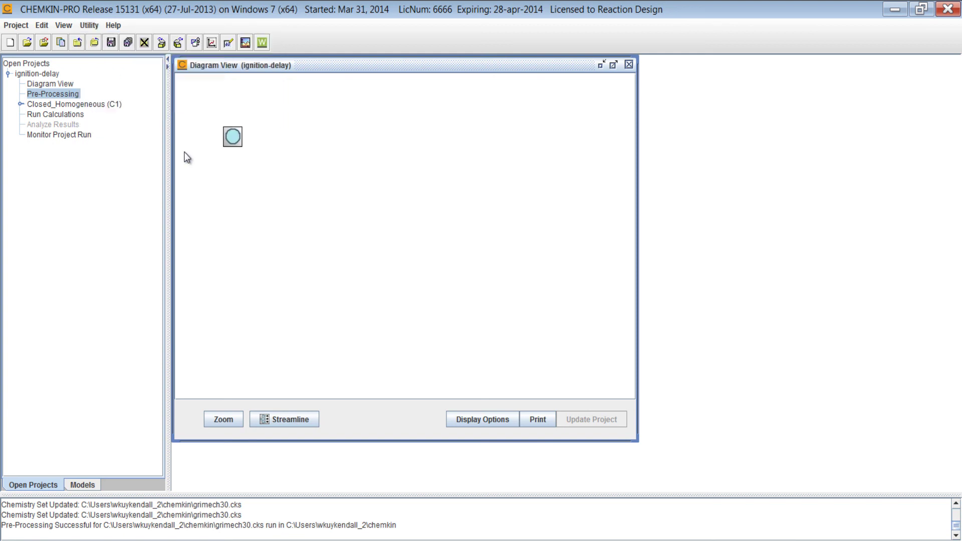